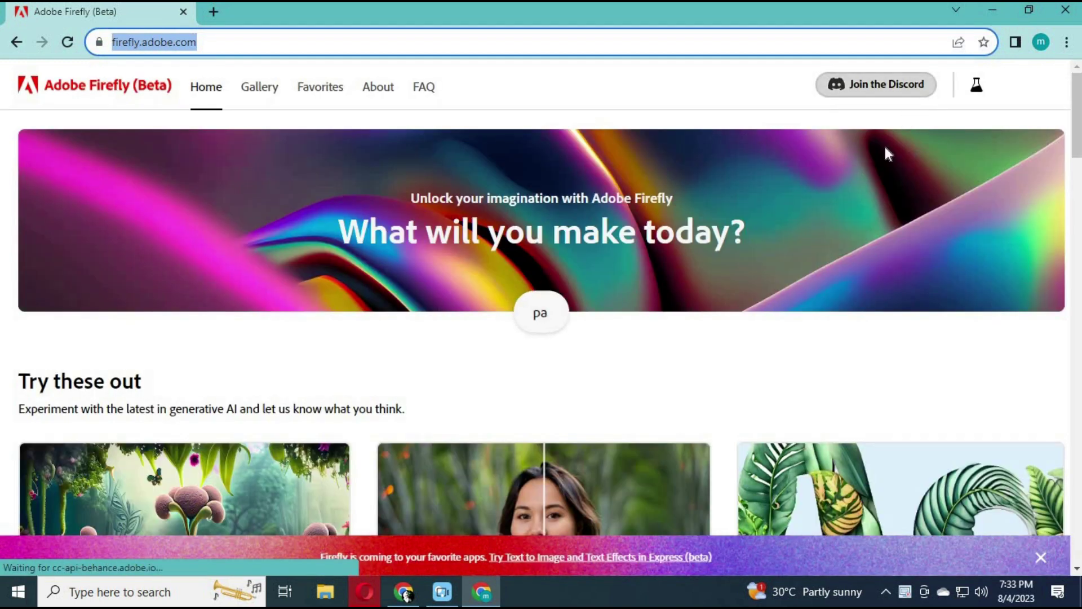
scroll(888, 254, down, 3)
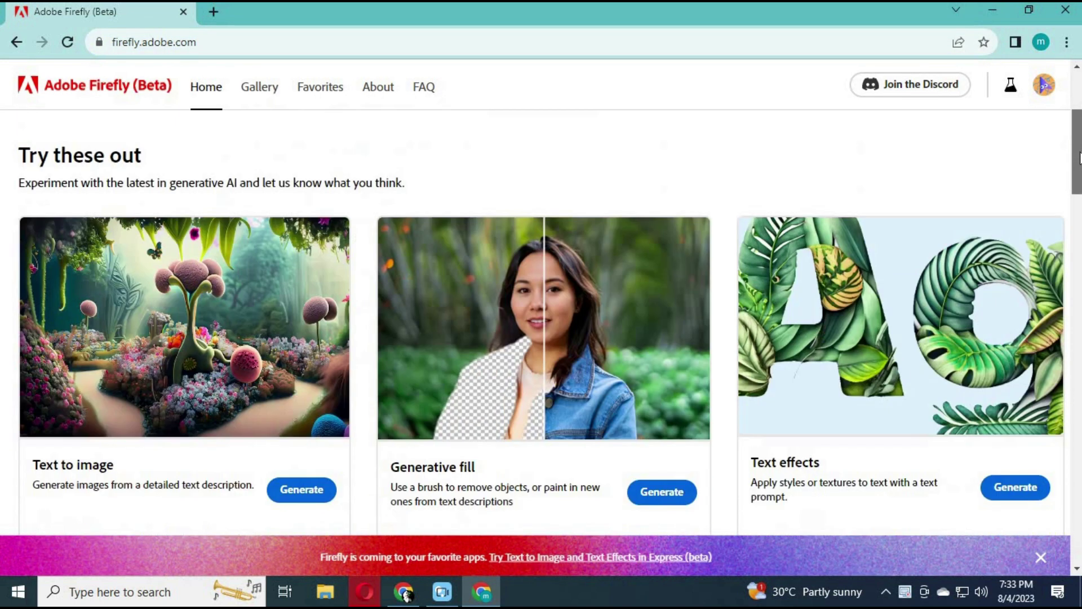
mouse_move(1079, 157)
mouse_down()
mouse_move(1079, 232)
mouse_move(1079, 161)
mouse_up()
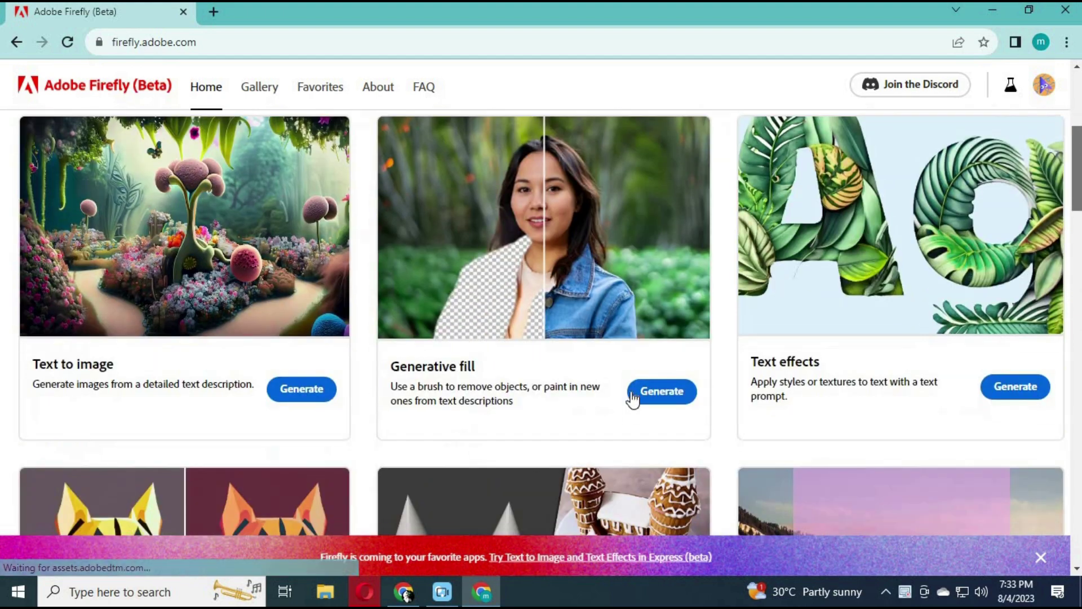
Step: Launch Generative fill from the 'Try these out' card
click(660, 391)
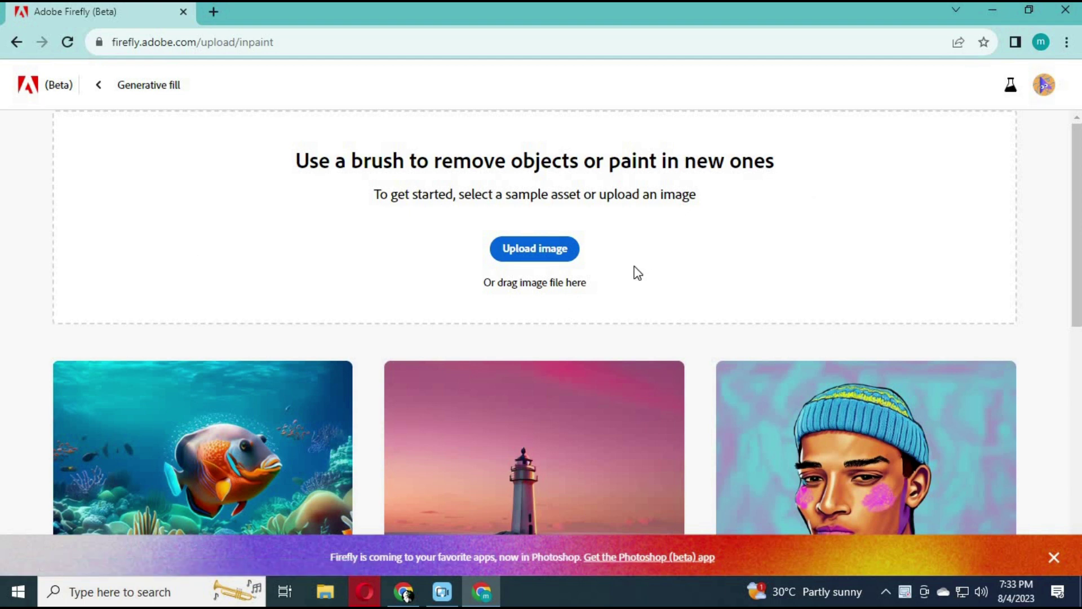
Step: Upload the cosplay photo of the girl holding a paper into the editor
click(548, 253)
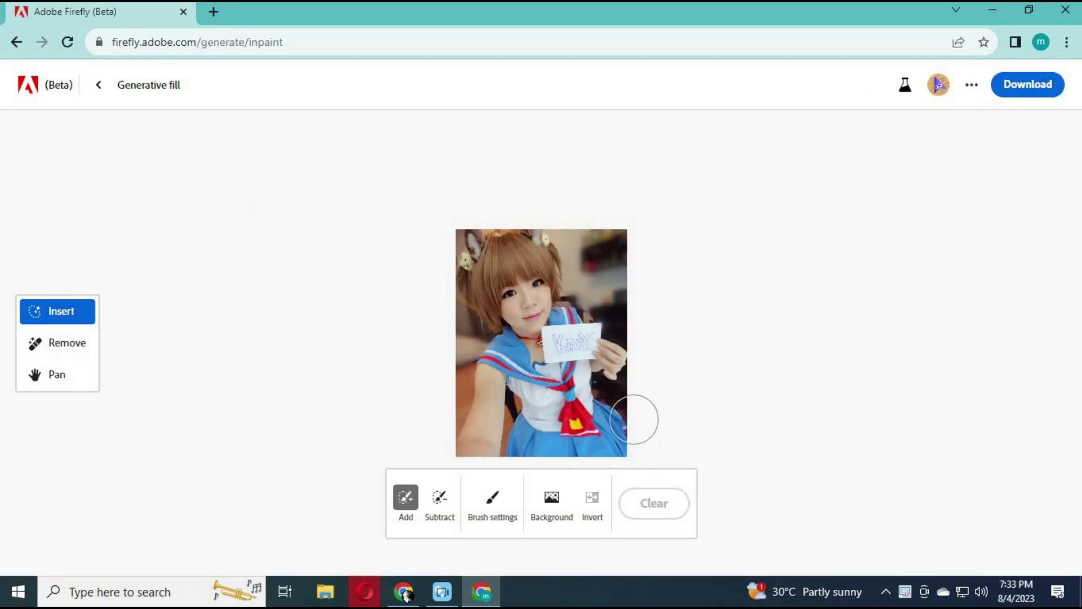
click(51, 375)
Step: Pan the photo higher on the canvas and switch back to Insert mode
drag(573, 385, 573, 335)
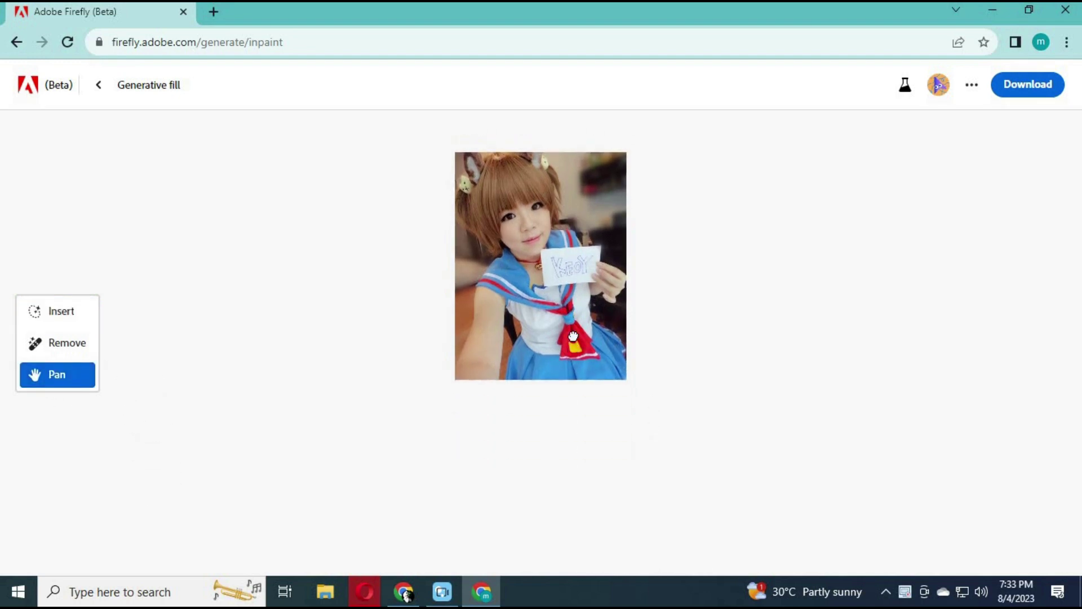
click(51, 342)
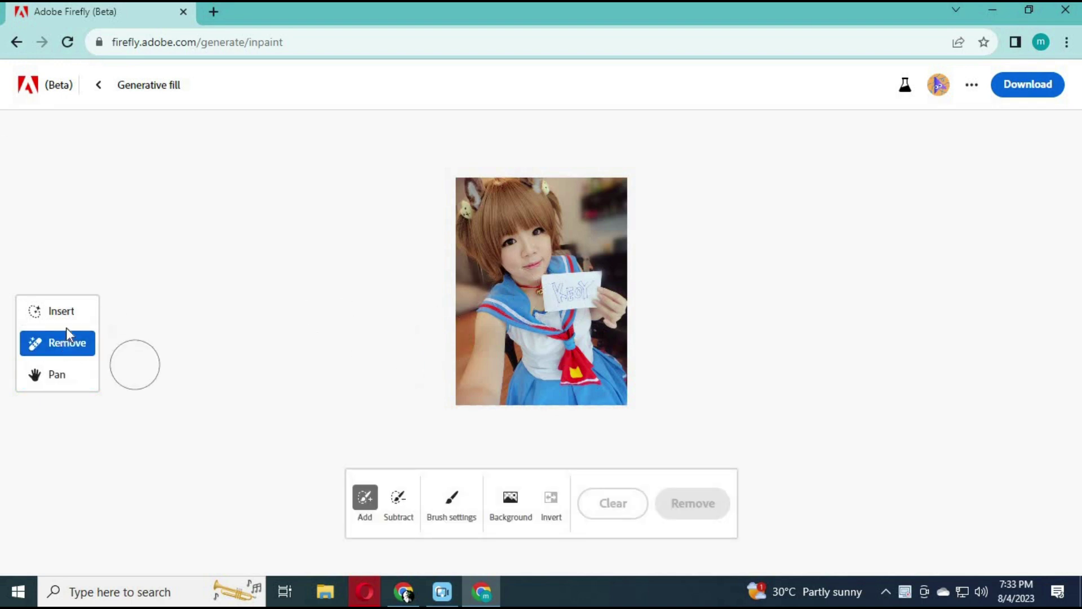
click(37, 315)
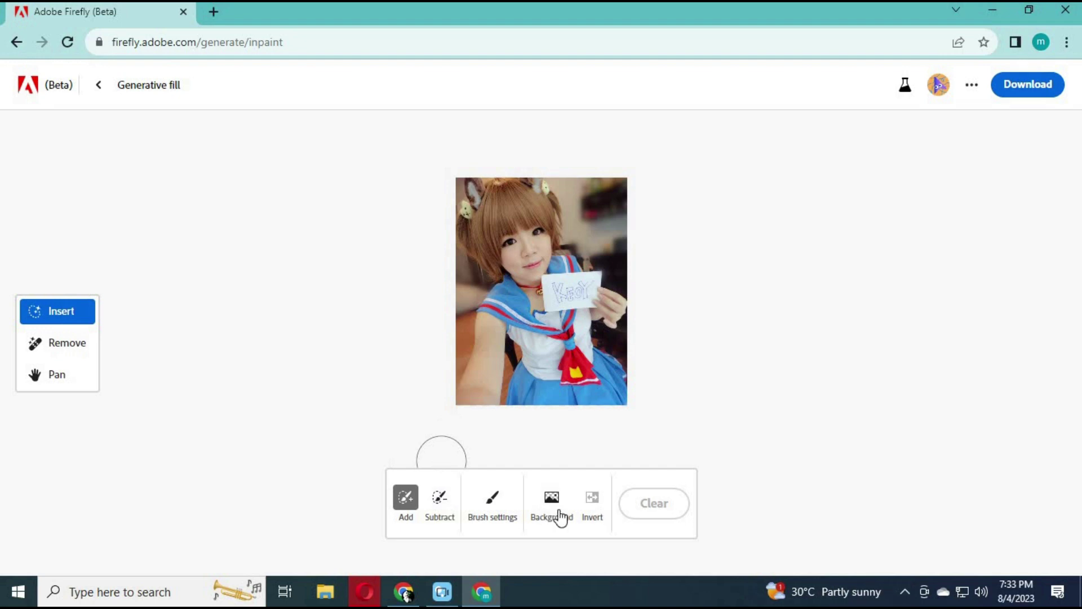
Step: Set the brush hardness to 54% in the brush settings
click(493, 503)
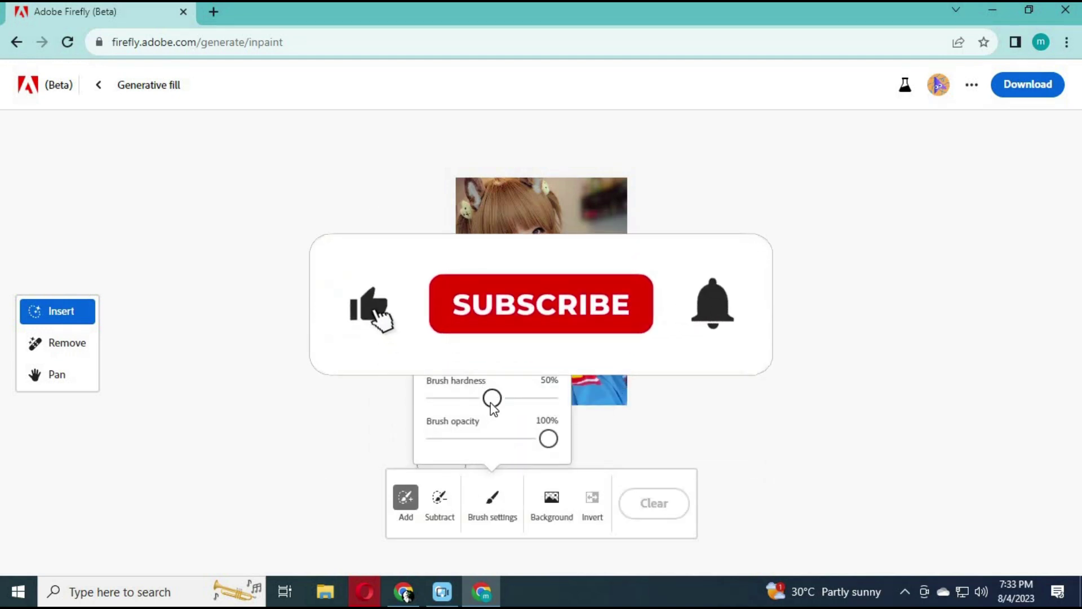
drag(492, 399, 472, 399)
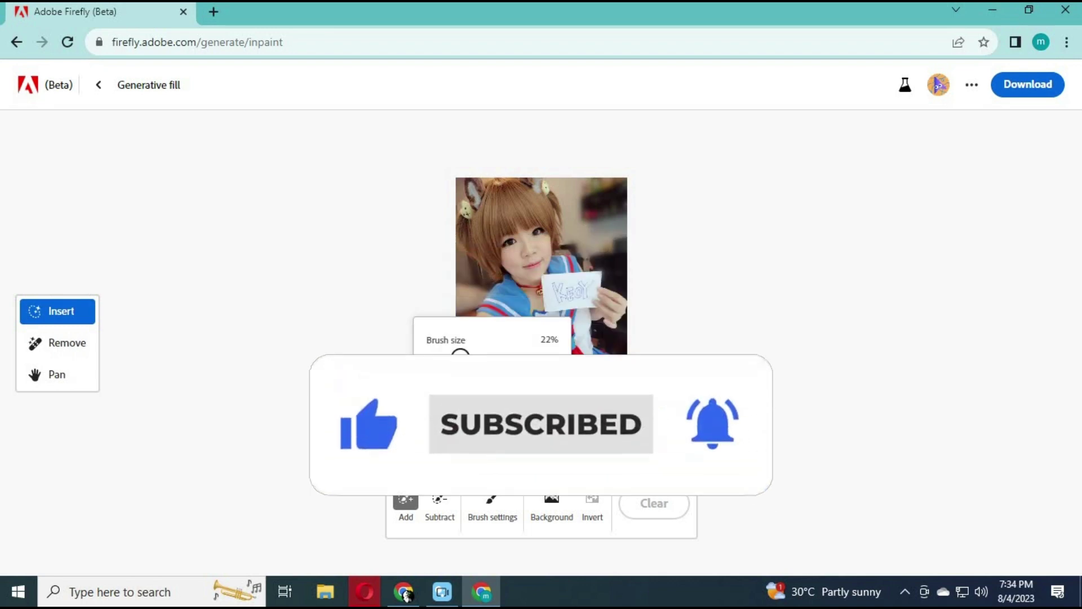
drag(472, 400, 484, 399)
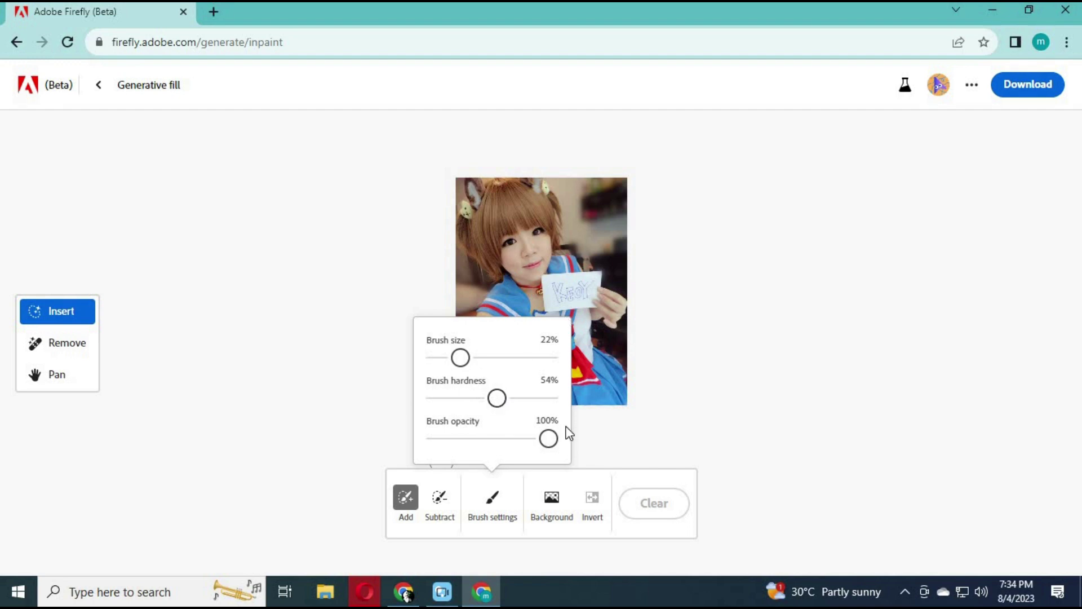
click(689, 439)
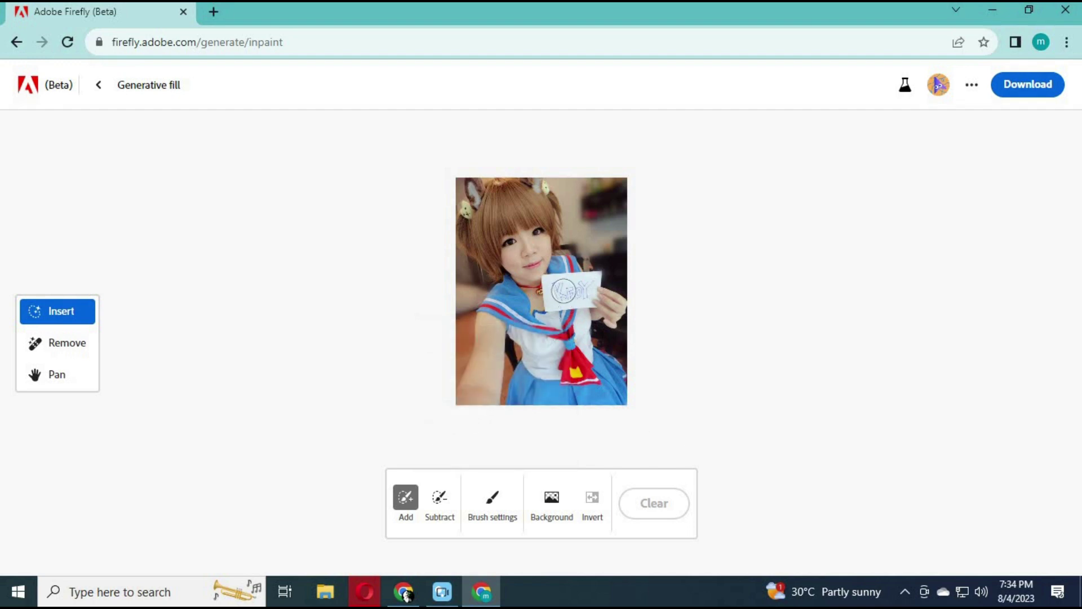
Step: Paint a mask over the paper card the girl is holding
mouse_move(558, 291)
mouse_down()
mouse_move(587, 285)
mouse_move(555, 292)
mouse_move(583, 294)
mouse_up()
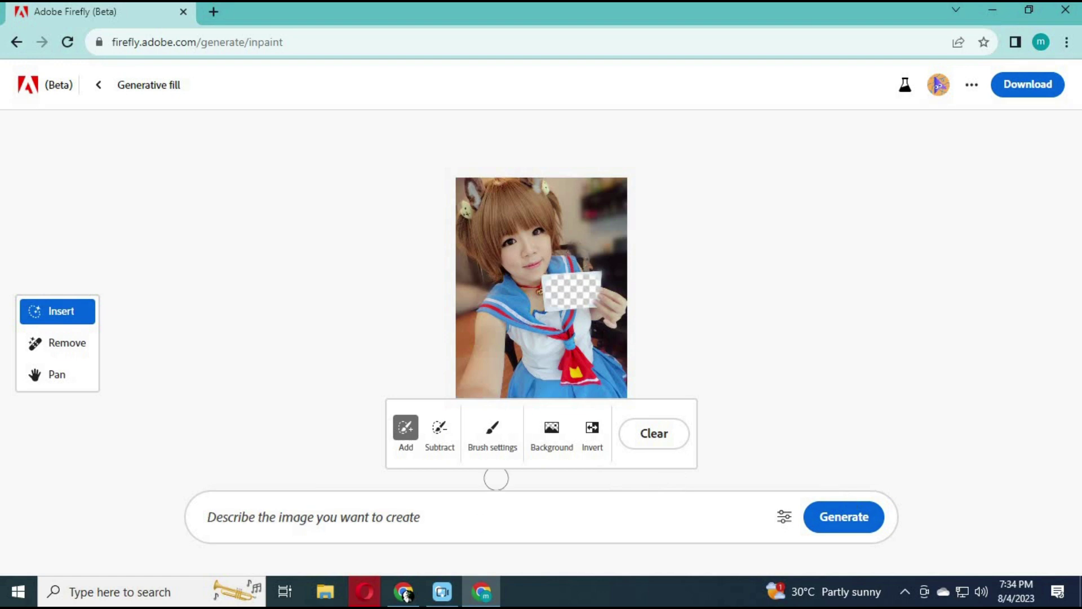
click(302, 520)
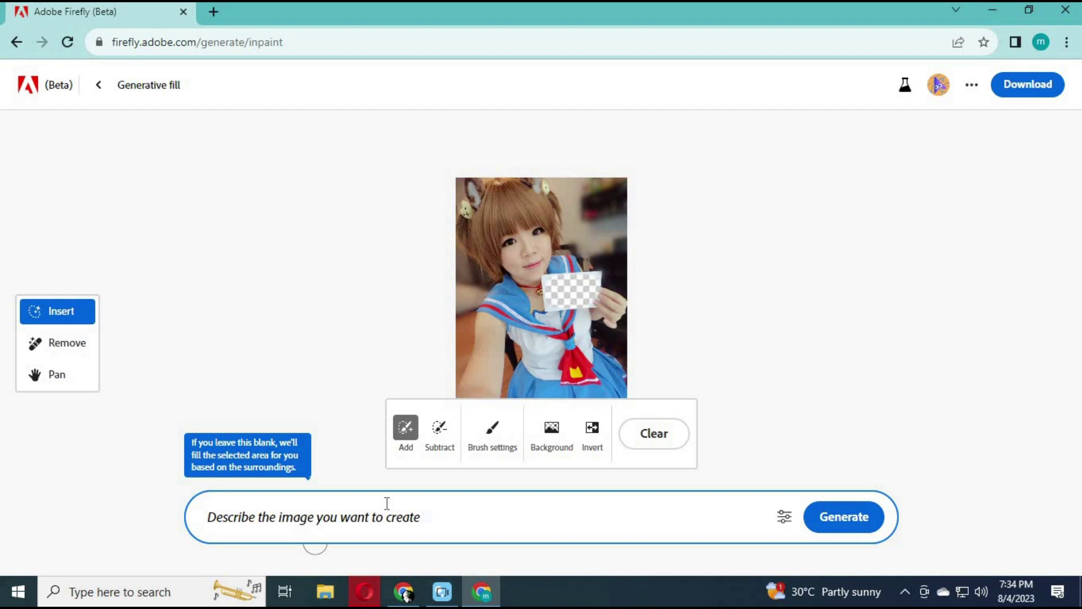
text(xsocialand)
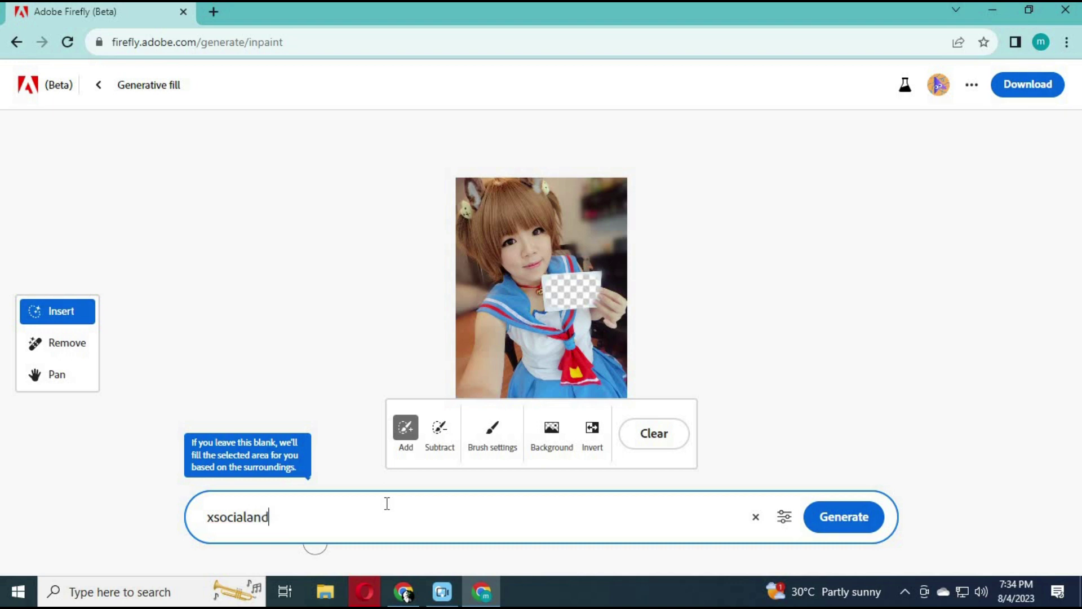
text(apps written on paper)
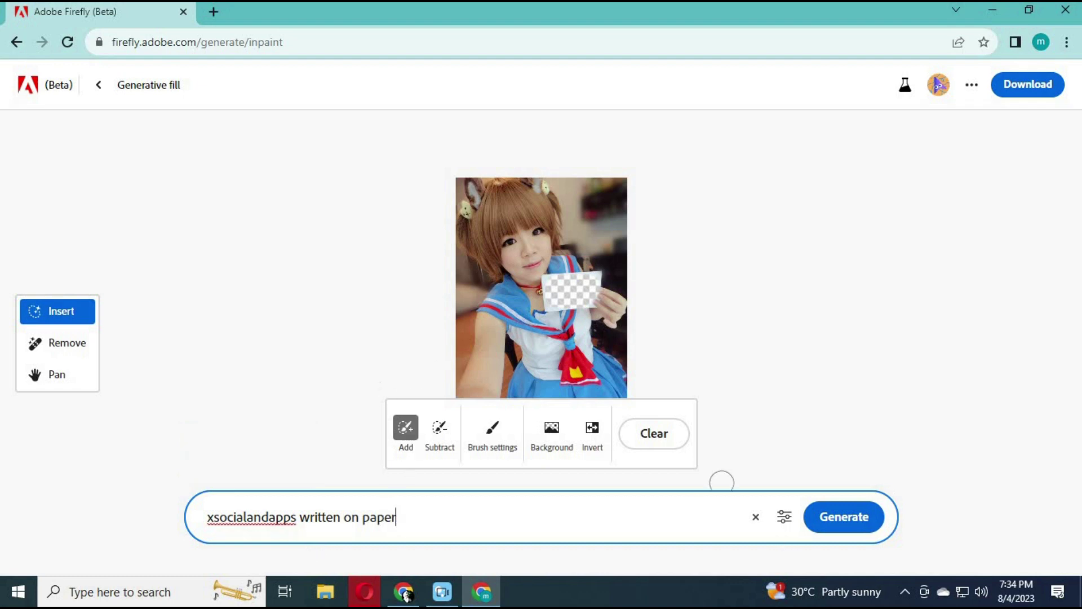
Step: Generate fill variations from the prompt 'xsocialandapps written on paper'
click(843, 517)
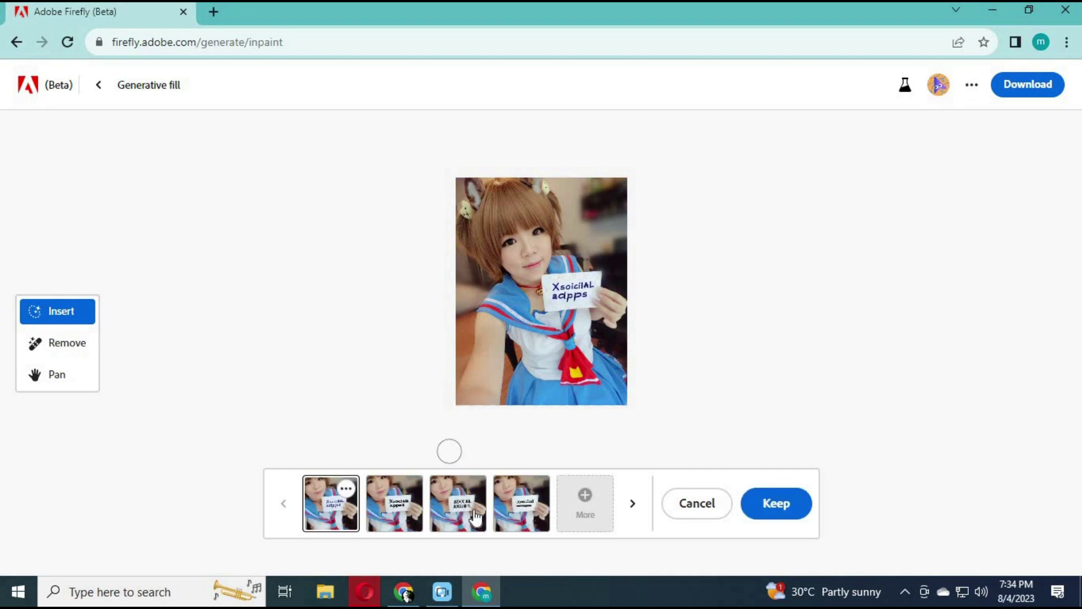
Step: Preview the fourth, third and second variations, ending on the second
click(522, 510)
click(457, 510)
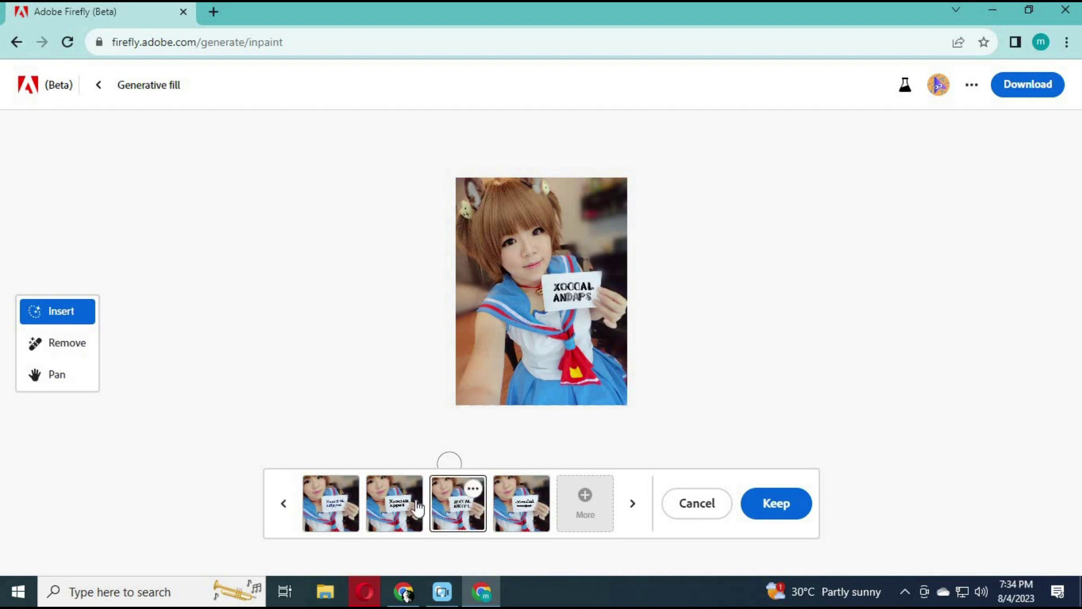
click(399, 505)
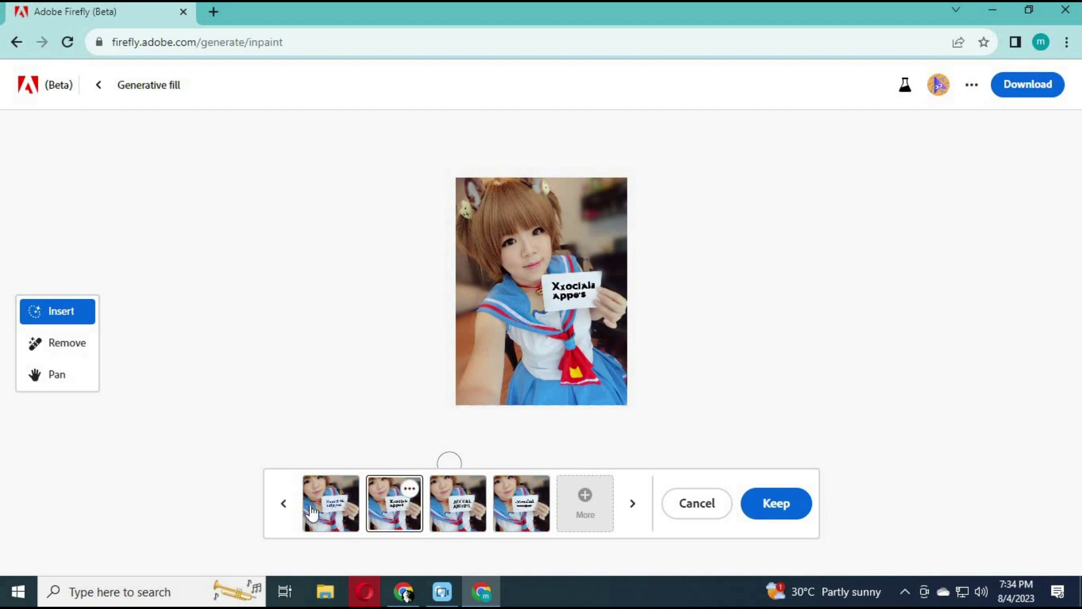